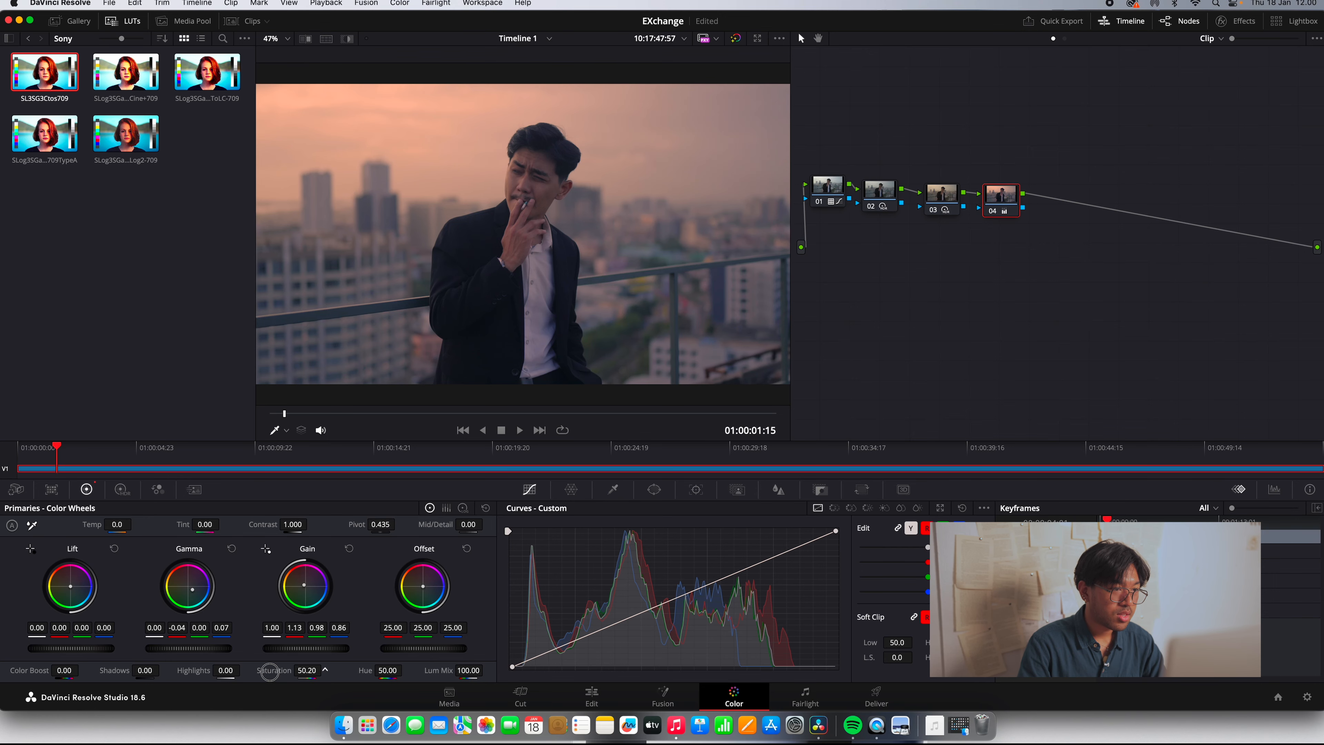
Raise node 04's saturation to 54.80 and lower its master gamma to -0.10 in the primaries color wheels.
{"action": "left_click_drag", "start_coordinate": [270, 672], "coordinate": [283, 673]}
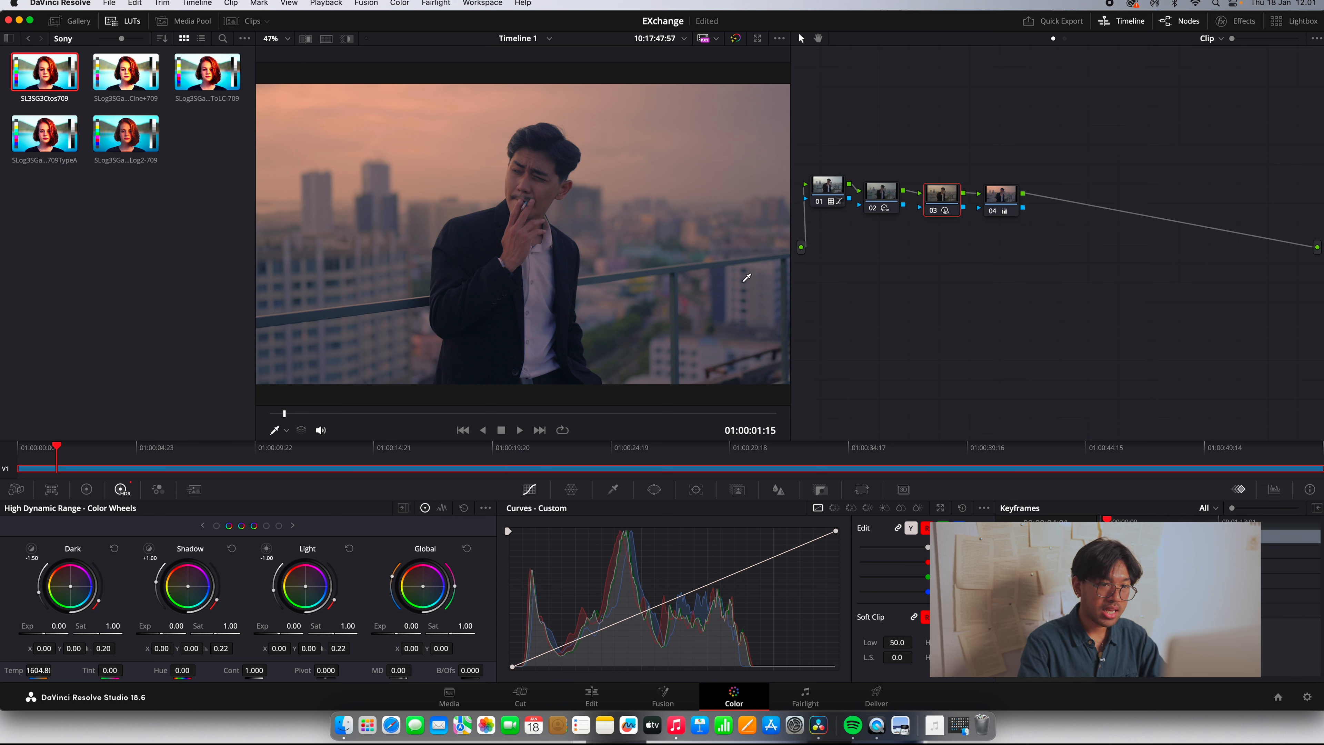
{"action": "left_click", "coordinate": [1009, 197]}
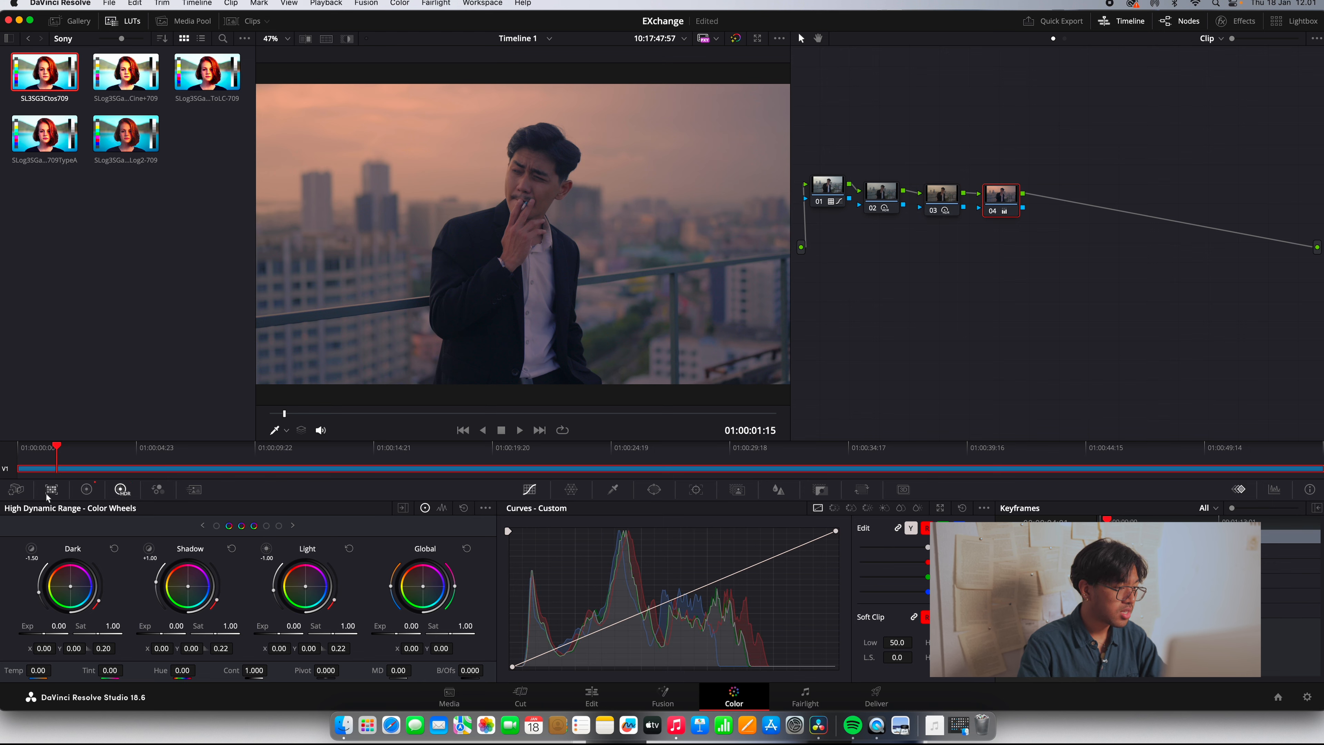
{"action": "left_click", "coordinate": [93, 492]}
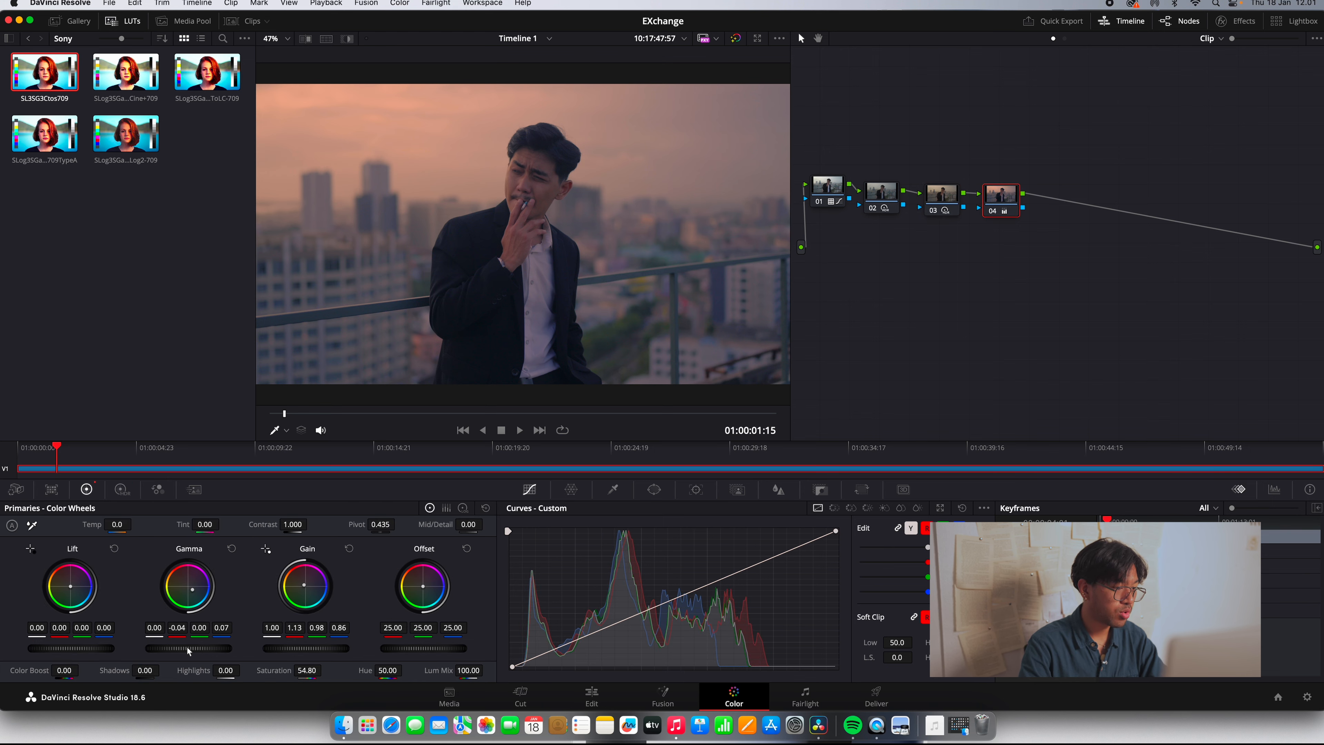
{"action": "left_click_drag", "start_coordinate": [187, 647], "coordinate": [159, 648]}
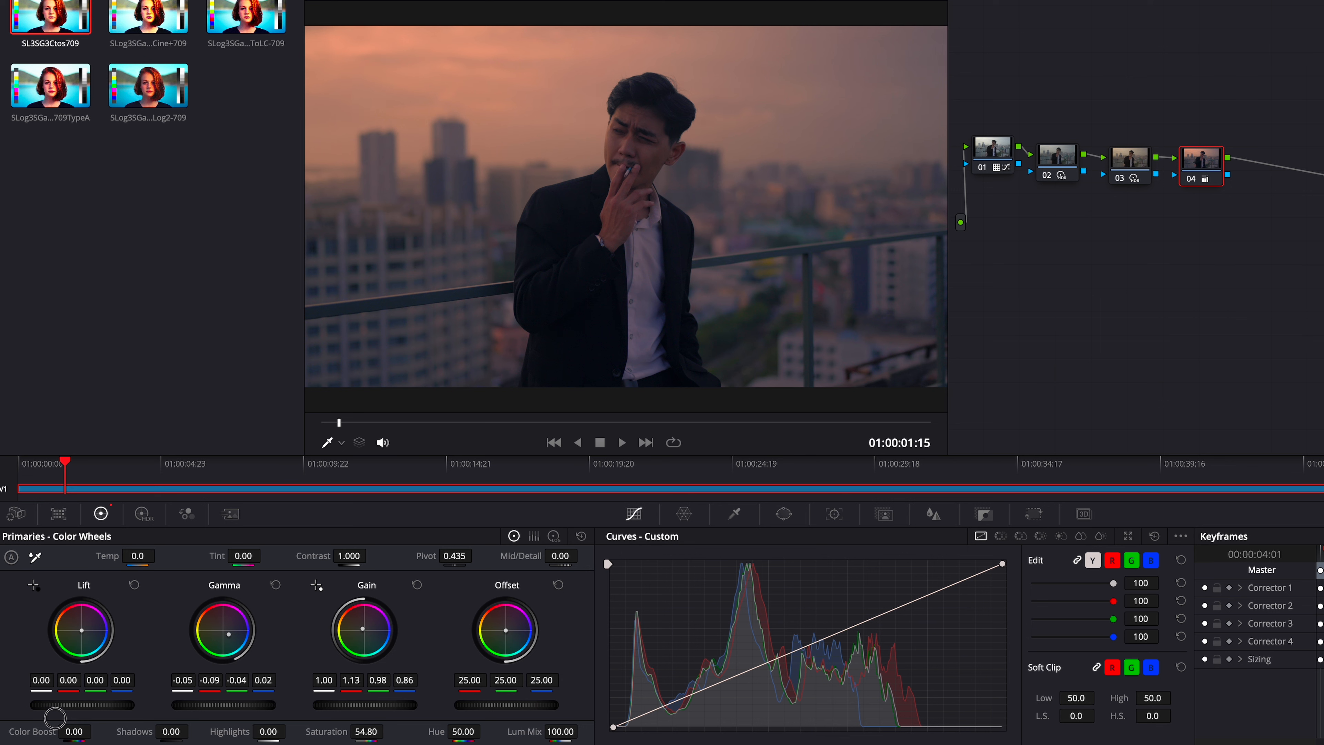
{"action": "left_click_drag", "start_coordinate": [55, 718], "coordinate": [628, 369]}
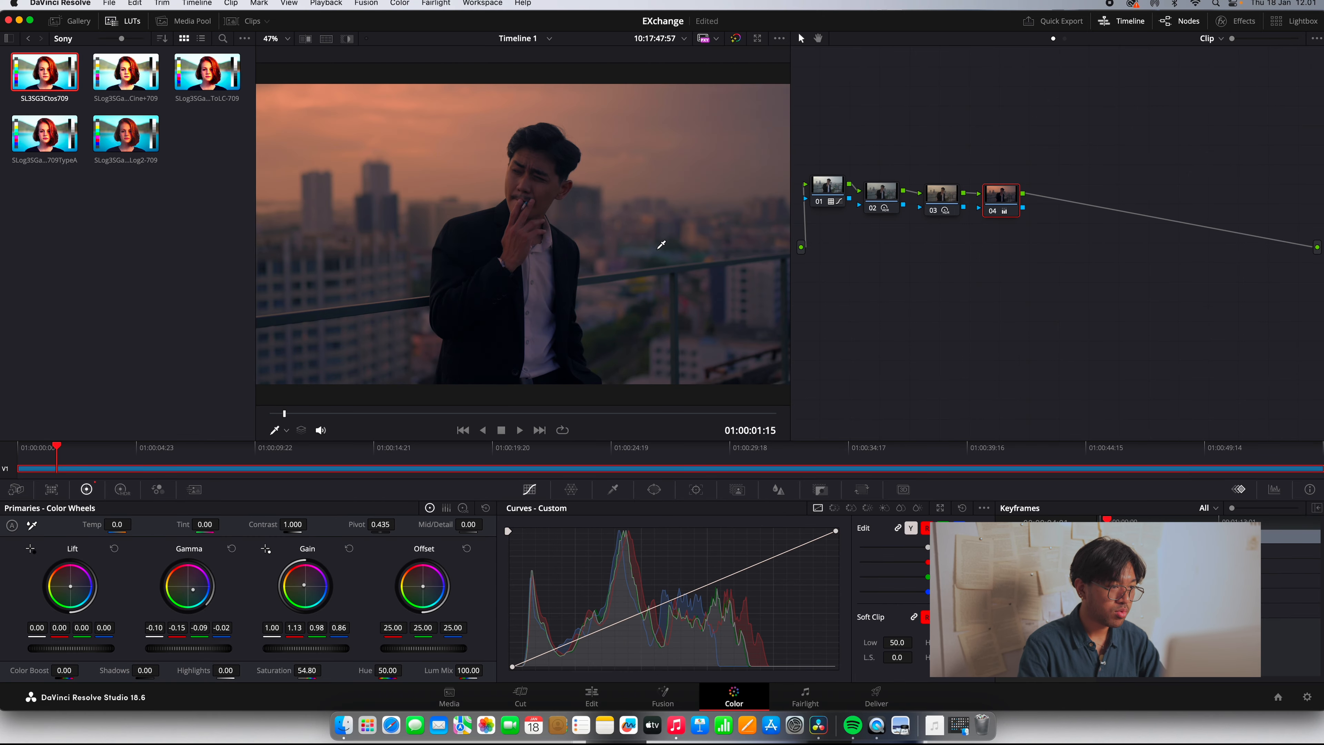
Add a corrector node and connect it in series after node 04 in the node graph.
{"action": "right_click", "coordinate": [958, 256]}
{"action": "mouse_move", "coordinate": [1017, 275]}
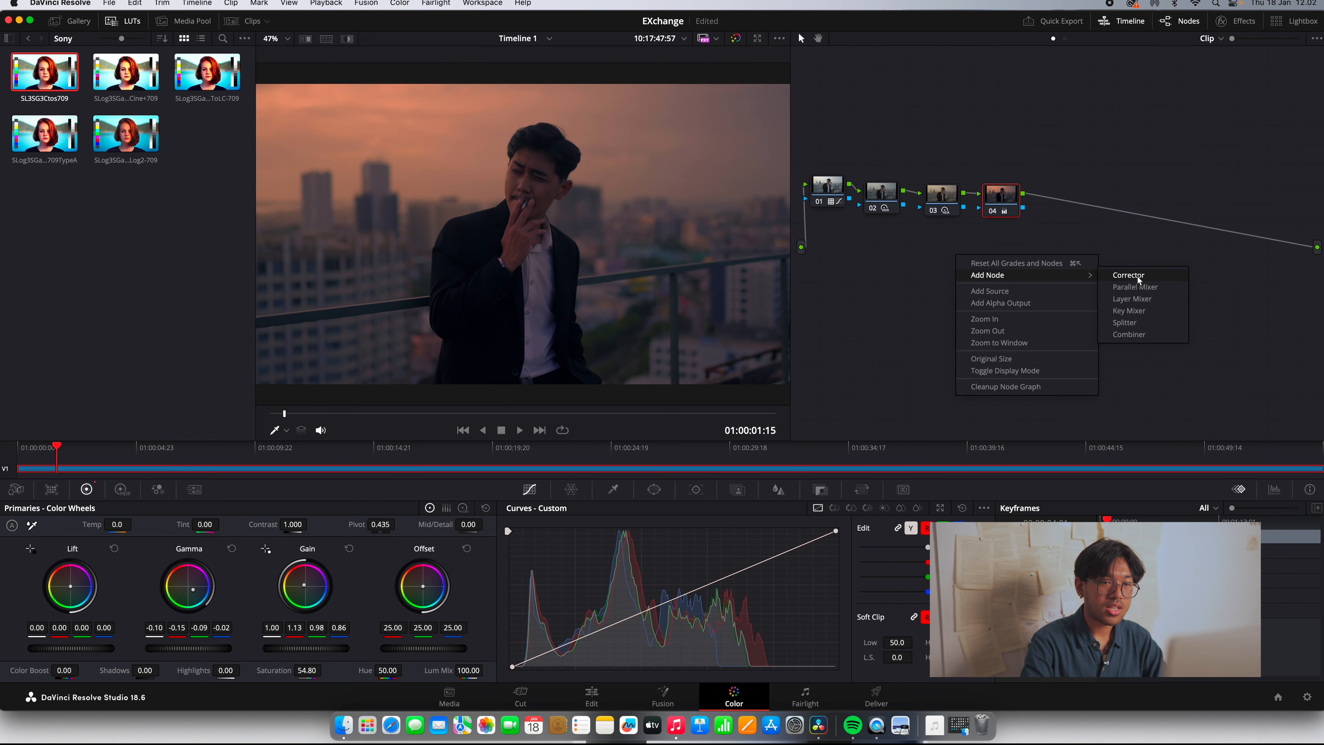
{"action": "left_click", "coordinate": [1128, 275]}
{"action": "left_click_drag", "start_coordinate": [953, 255], "coordinate": [1059, 206]}
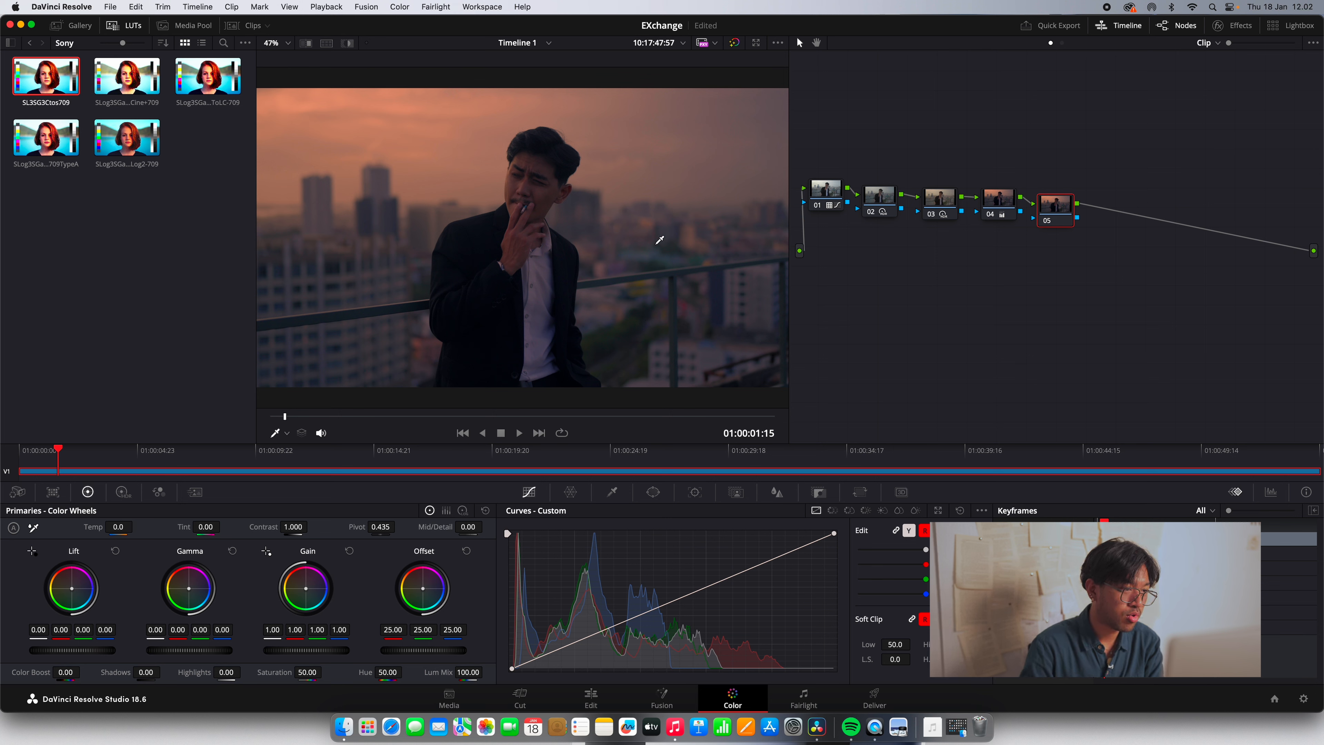
Reduce the saturation of the blue tones on node 05 with a Hue Vs Sat curve point near input hue 119.60.
{"action": "left_click", "coordinate": [612, 492]}
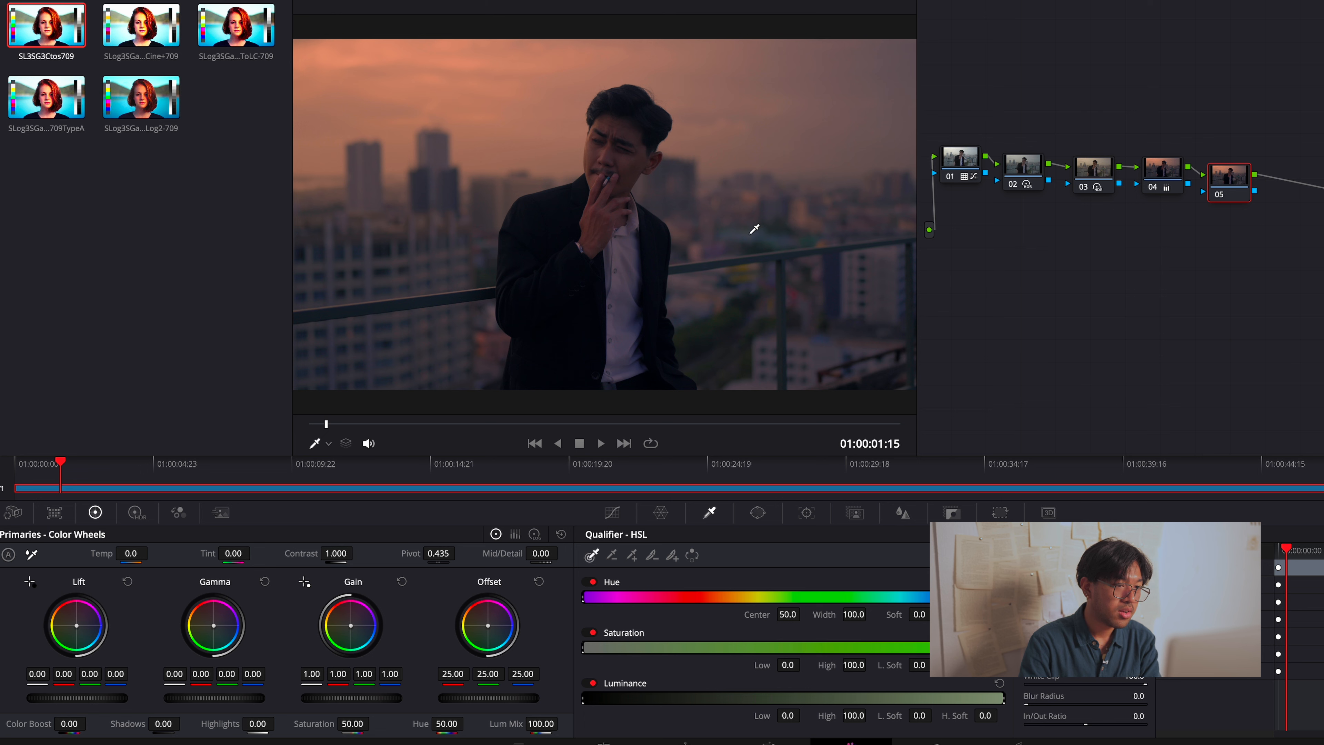
{"action": "left_click", "coordinate": [613, 512]}
{"action": "left_click", "coordinate": [986, 534]}
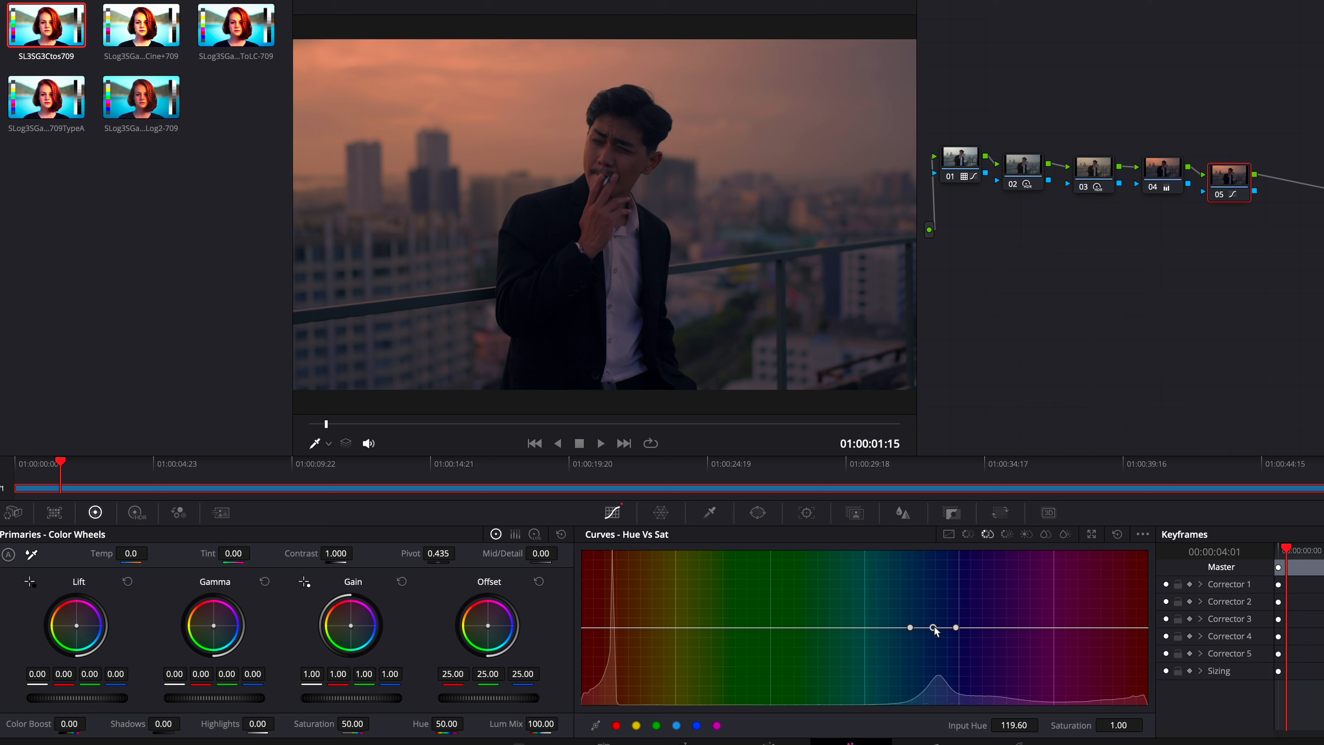
{"action": "left_click_drag", "start_coordinate": [933, 630], "coordinate": [933, 676]}
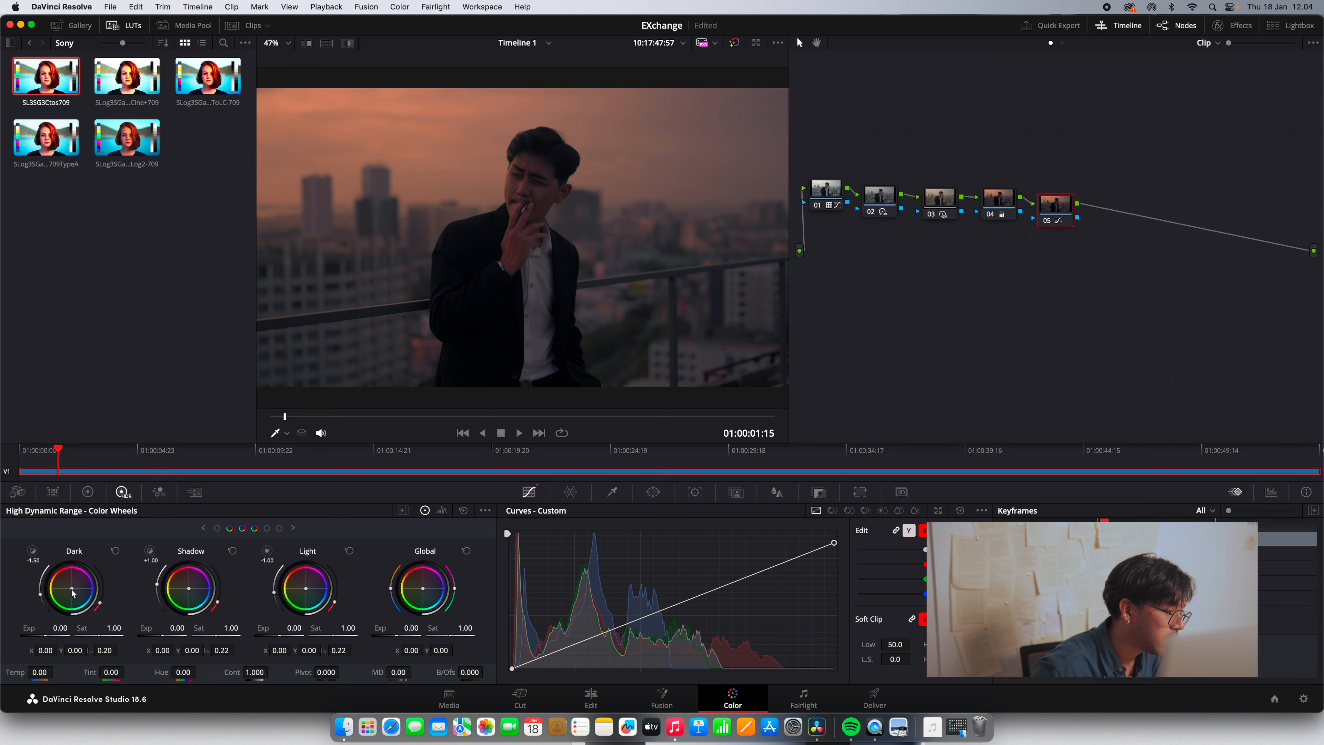
Shift node 05's HDR Dark wheel balance to X 0.05, Y -0.03 and nudge the Shadow wheel balance slightly negative on X.
{"action": "mouse_move", "coordinate": [72, 588]}
{"action": "left_mouse_down"}
{"action": "mouse_move", "coordinate": [91, 593]}
{"action": "mouse_move", "coordinate": [76, 602]}
{"action": "left_mouse_up"}
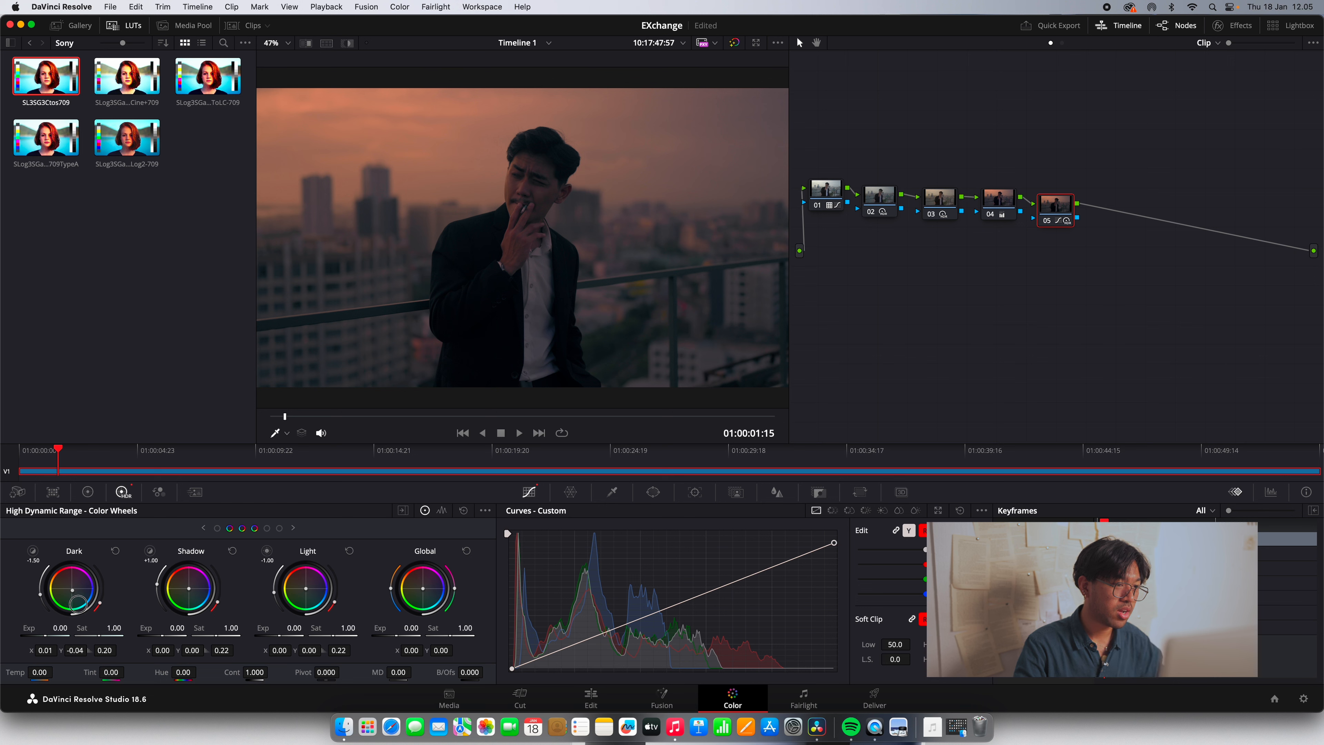
{"action": "left_click_drag", "start_coordinate": [77, 605], "coordinate": [86, 602]}
{"action": "left_click_drag", "start_coordinate": [189, 590], "coordinate": [188, 590]}
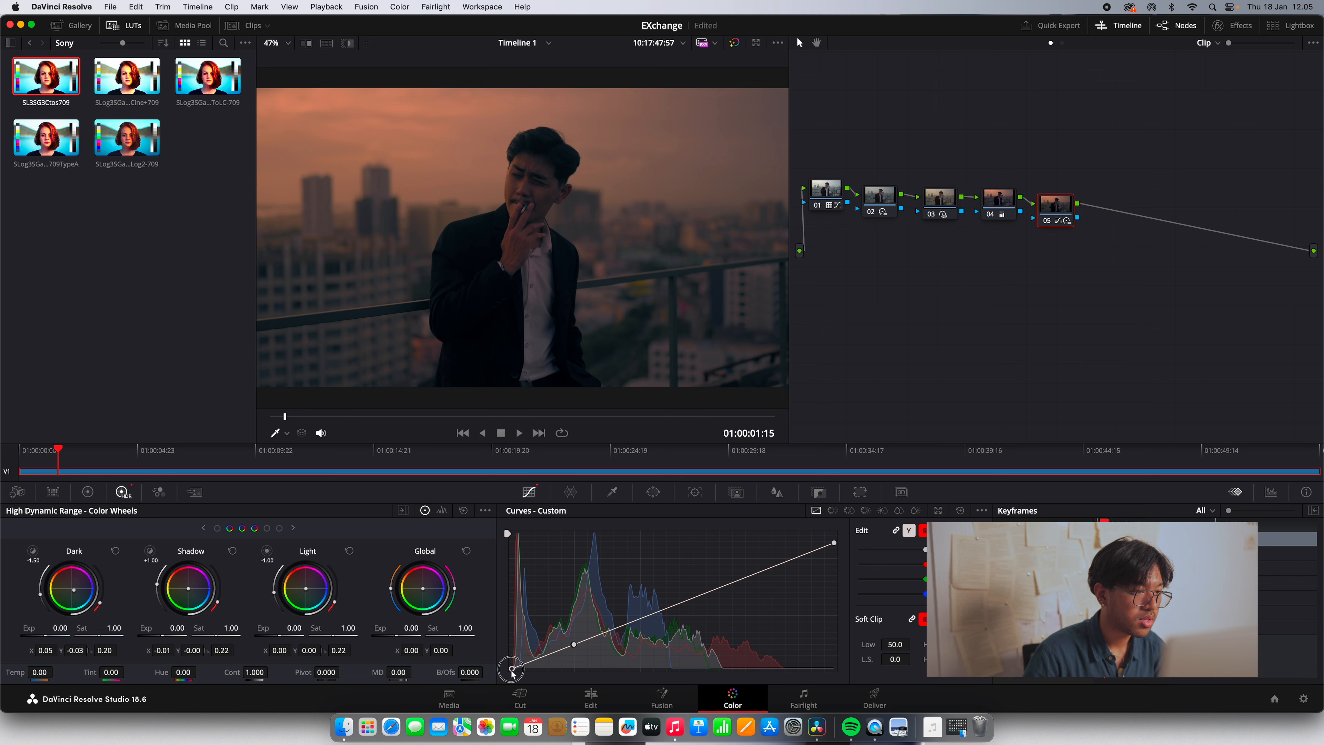
Lift the black point of node 05's custom curve slightly to fade the shadows.
{"action": "left_click_drag", "start_coordinate": [512, 673], "coordinate": [509, 674]}
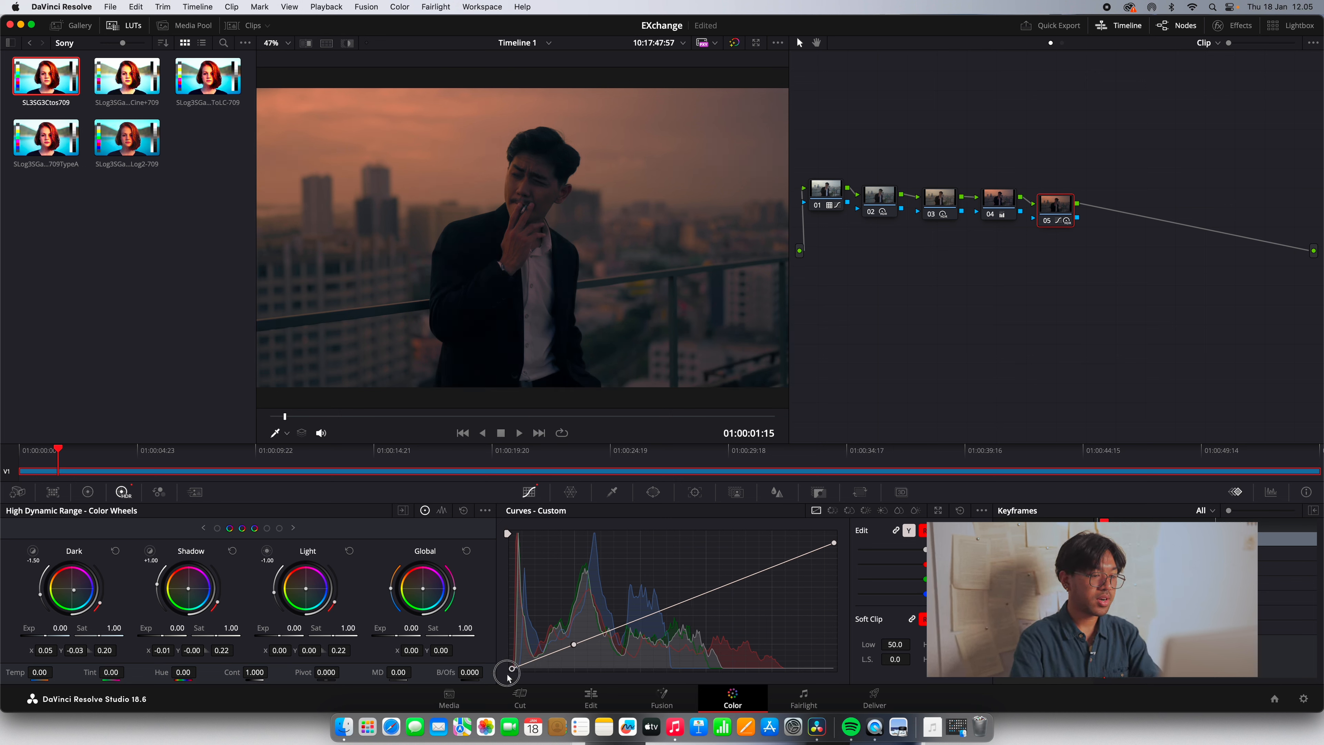
{"action": "mouse_move", "coordinate": [511, 669]}
{"action": "left_mouse_down"}
{"action": "mouse_move", "coordinate": [501, 682]}
{"action": "mouse_move", "coordinate": [511, 666]}
{"action": "left_mouse_up"}
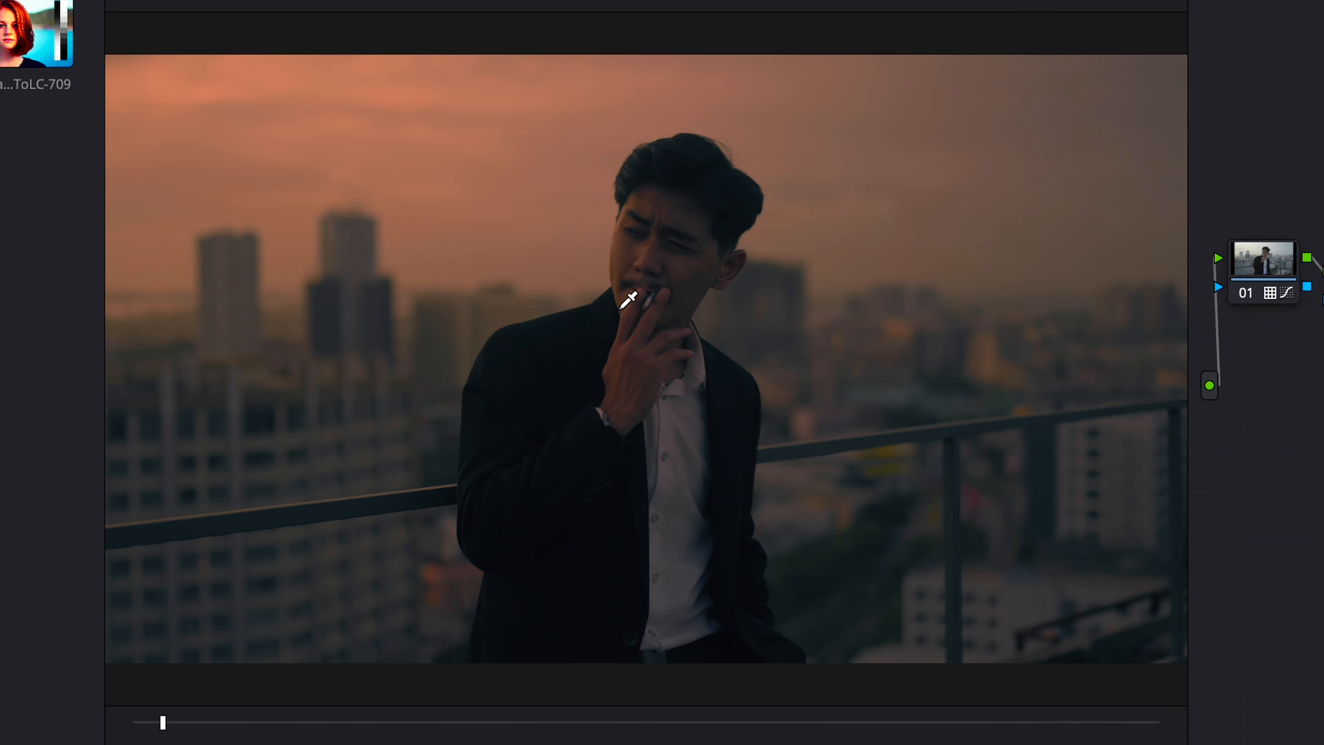
Inspect the image noise, and apply temporal noise reduction over 3 frames with luma and chroma thresholds of 8.0 on node 05.
{"action": "scroll", "coordinate": [628, 300], "scroll_direction": "down", "scroll_amount": 3}
{"action": "scroll", "coordinate": [628, 300], "scroll_direction": "up", "scroll_amount": 8}
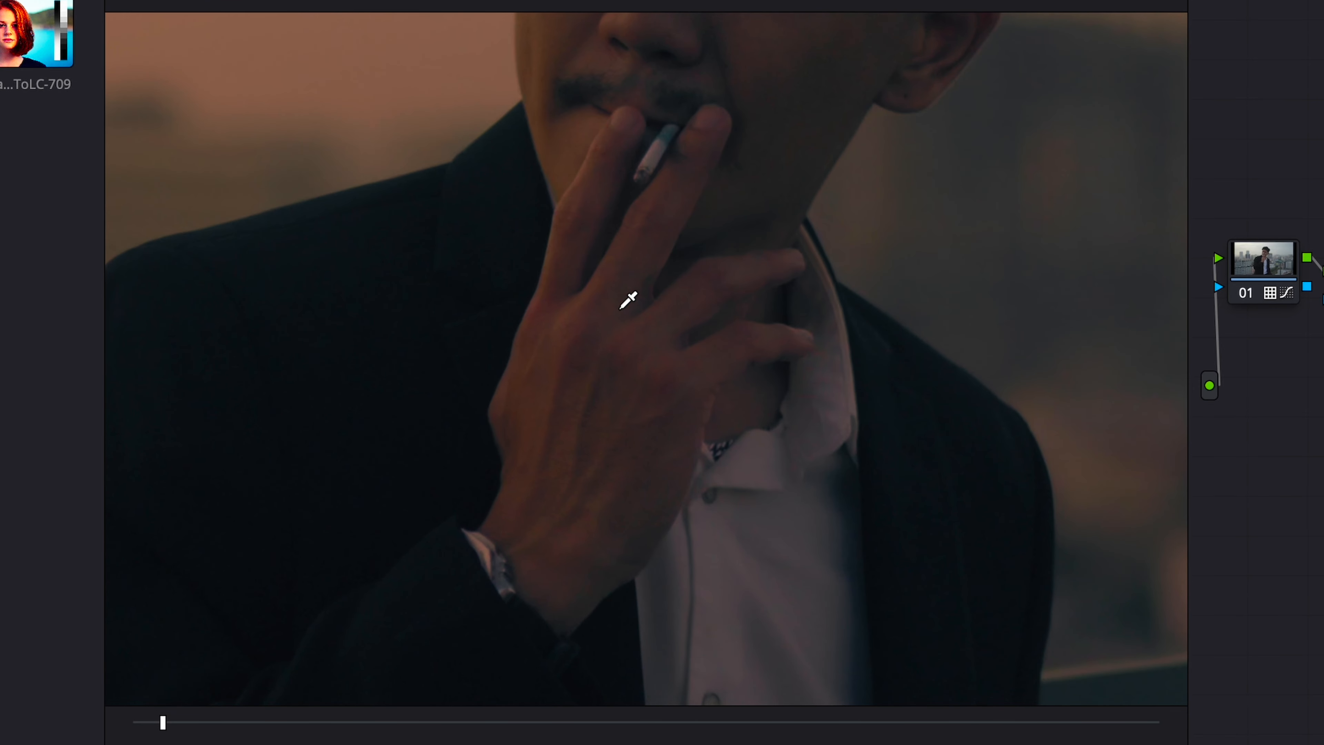
{"action": "scroll", "coordinate": [628, 300], "scroll_direction": "up", "scroll_amount": 2}
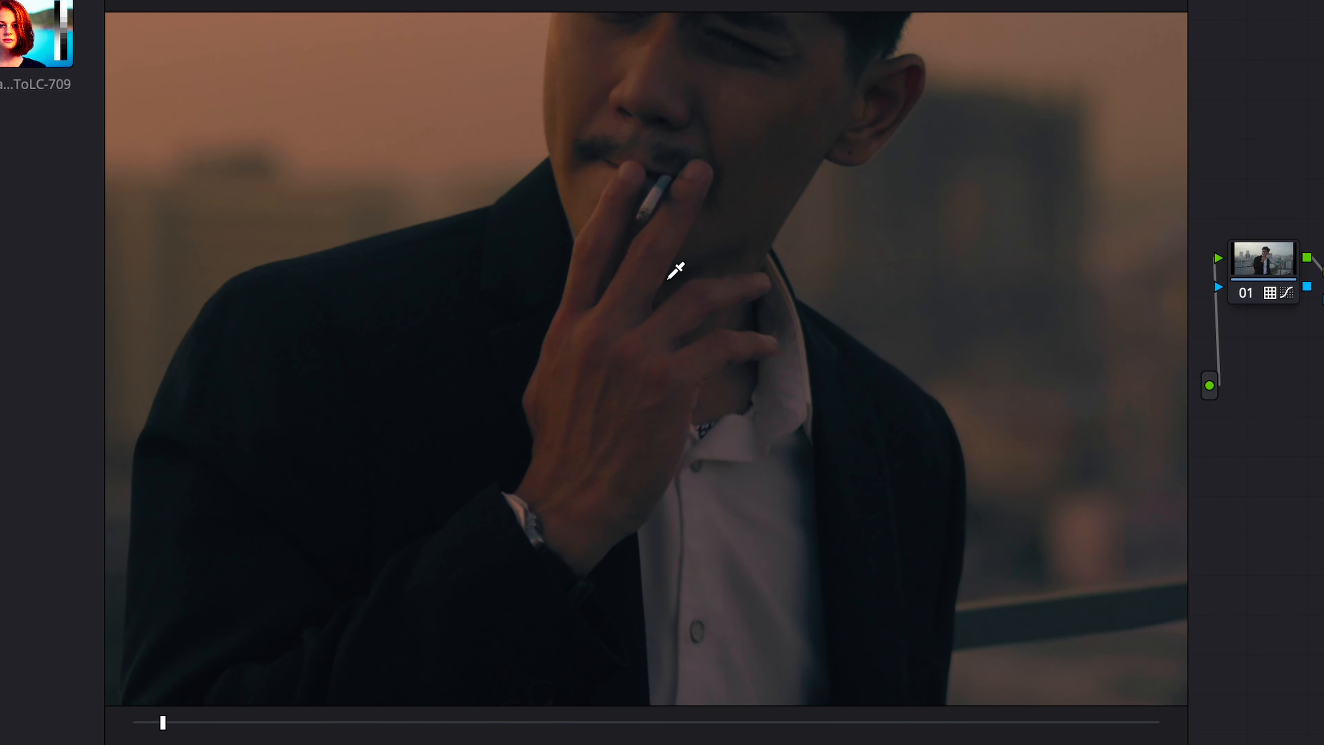
{"action": "scroll", "coordinate": [658, 253], "scroll_direction": "down", "scroll_amount": 6}
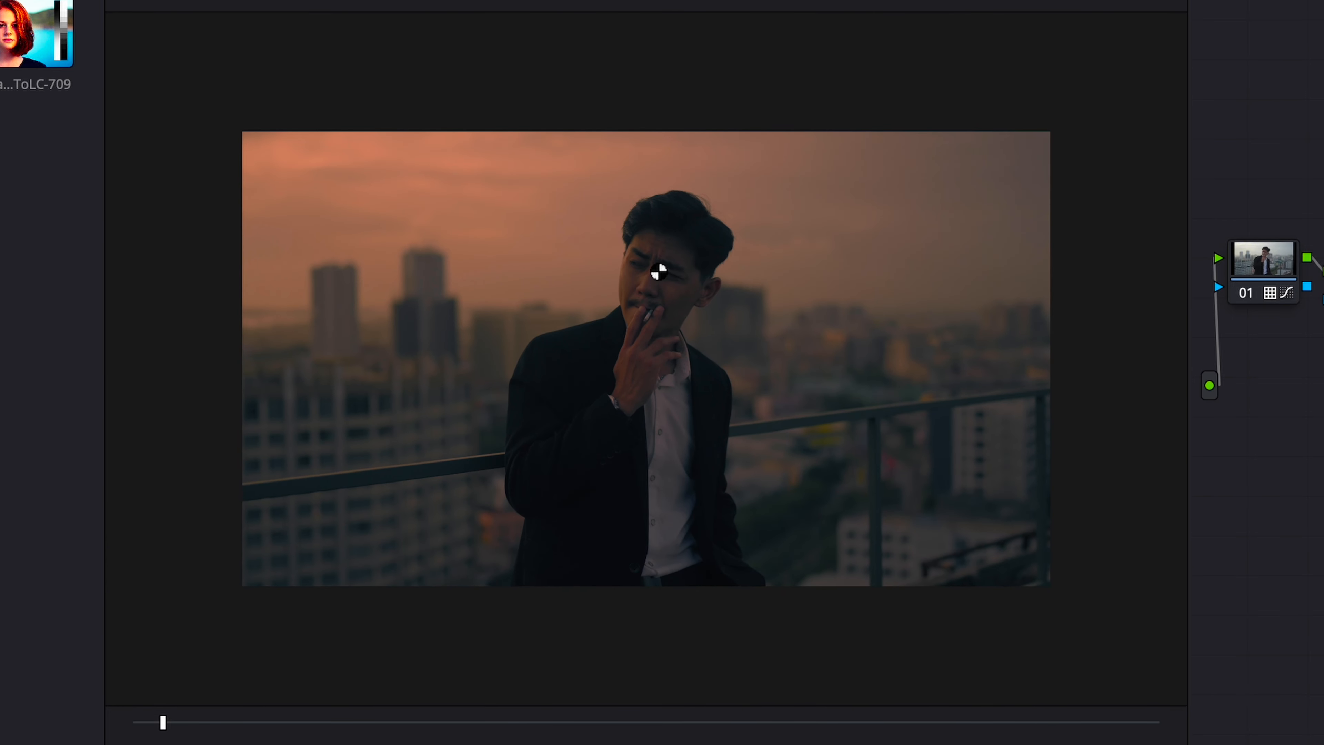
{"action": "right_click", "coordinate": [658, 263]}
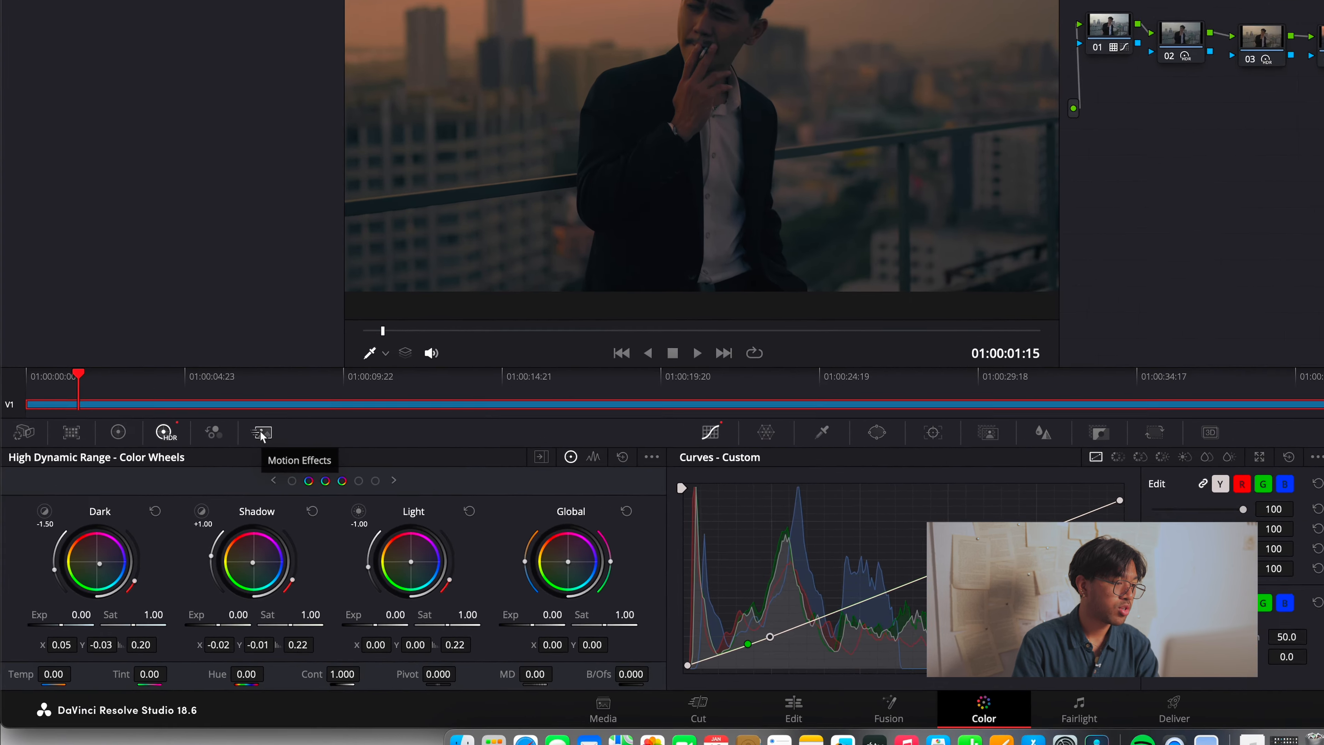
{"action": "left_click", "coordinate": [195, 492]}
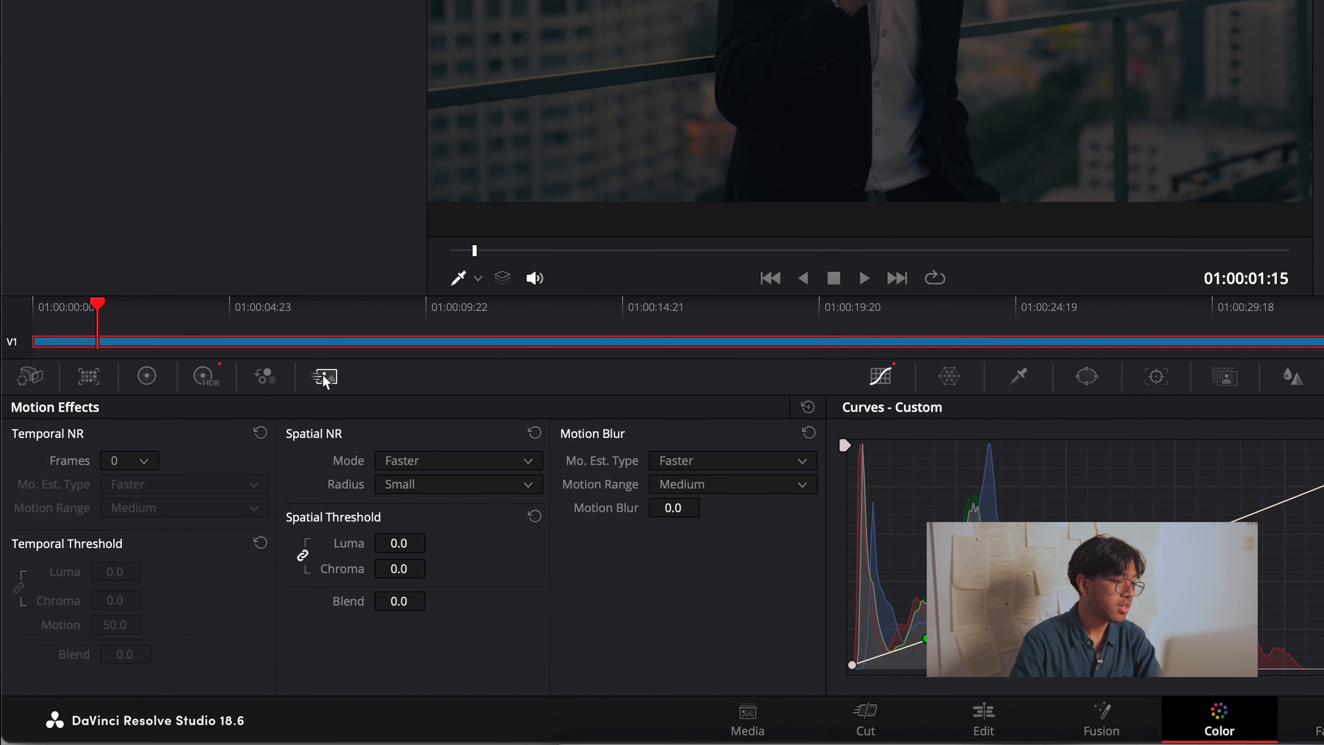
{"action": "left_click", "coordinate": [155, 446]}
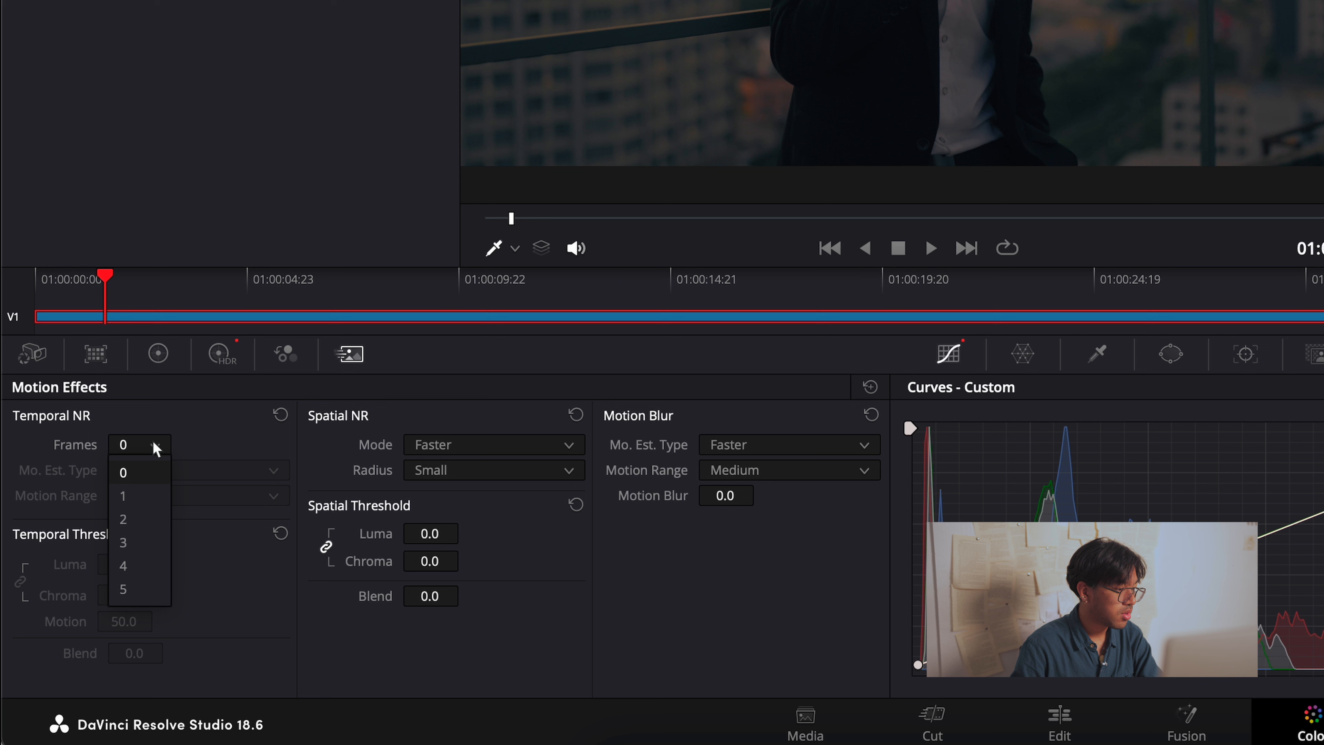
{"action": "left_click", "coordinate": [146, 548]}
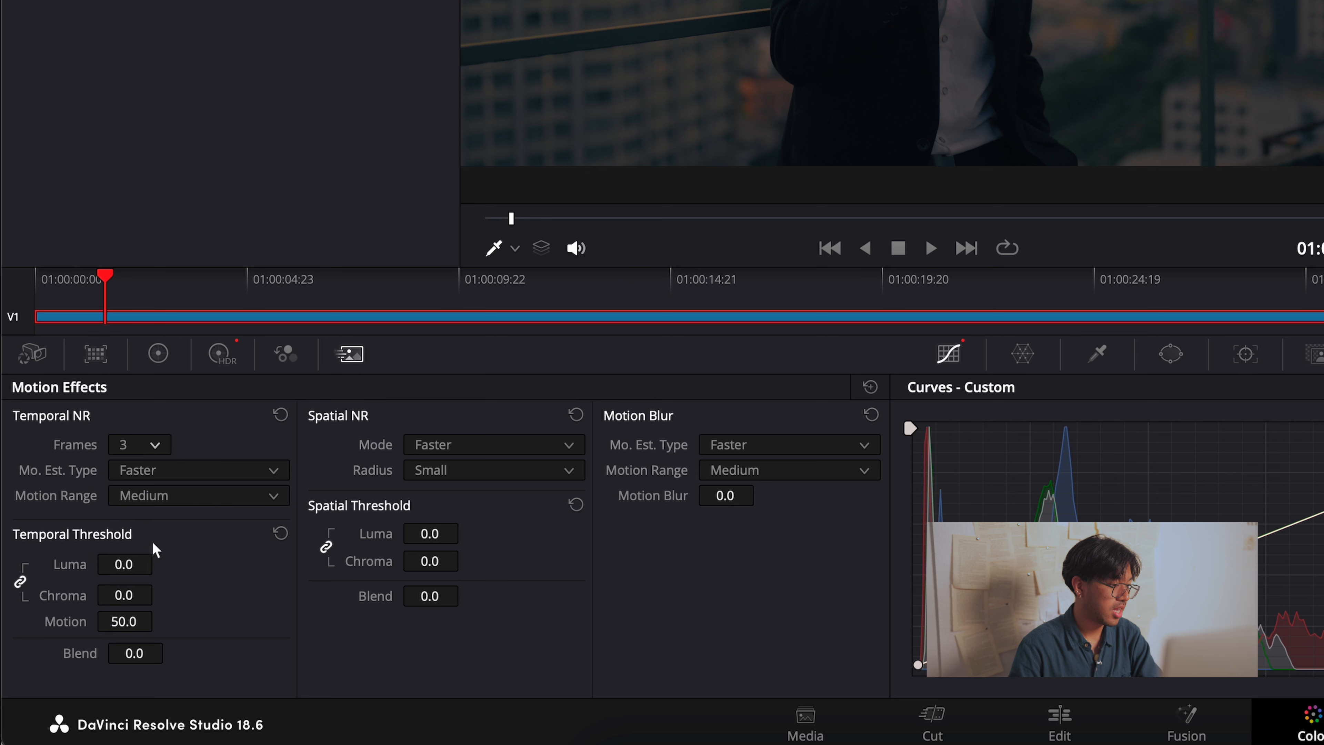
{"action": "left_click", "coordinate": [120, 564]}
{"action": "type", "text": "8"}
{"action": "key", "text": "Return"}
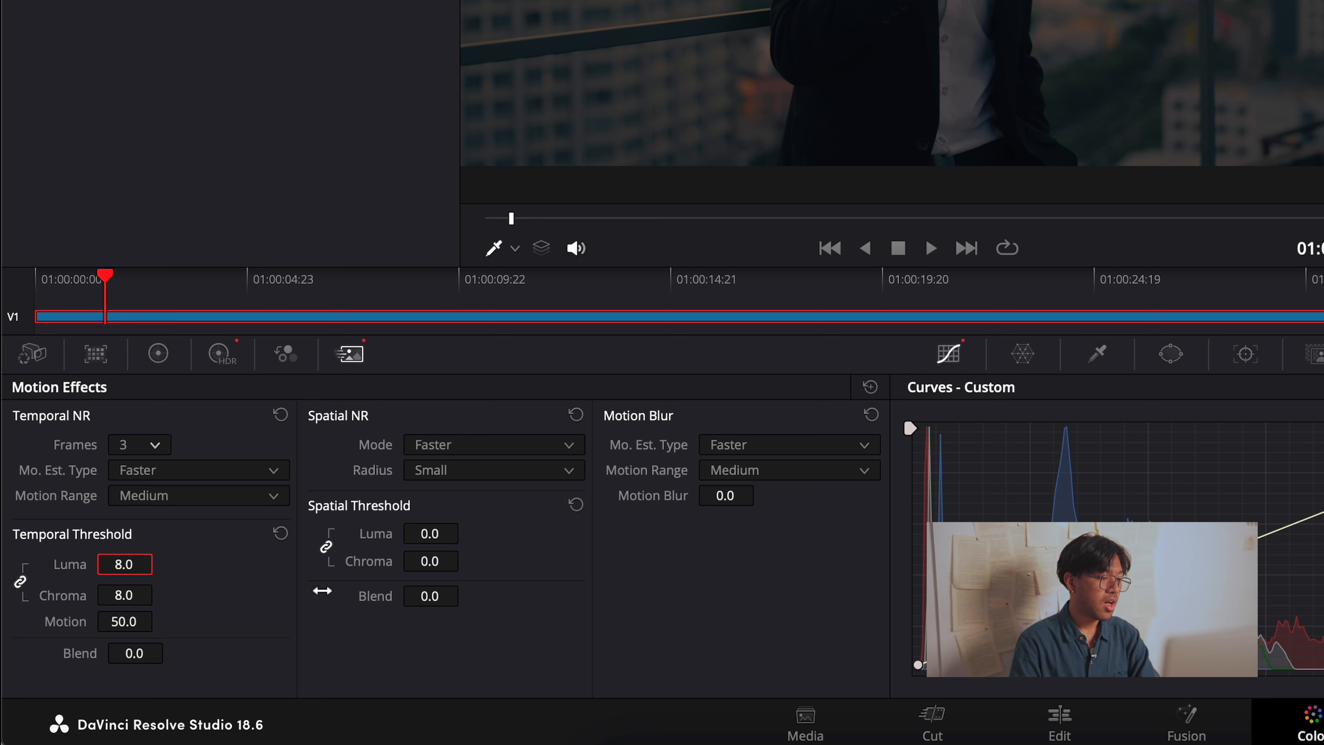
Set the spatial noise reduction luma and chroma thresholds to 6.8 and check the cleaned image up close.
{"action": "left_click", "coordinate": [427, 563]}
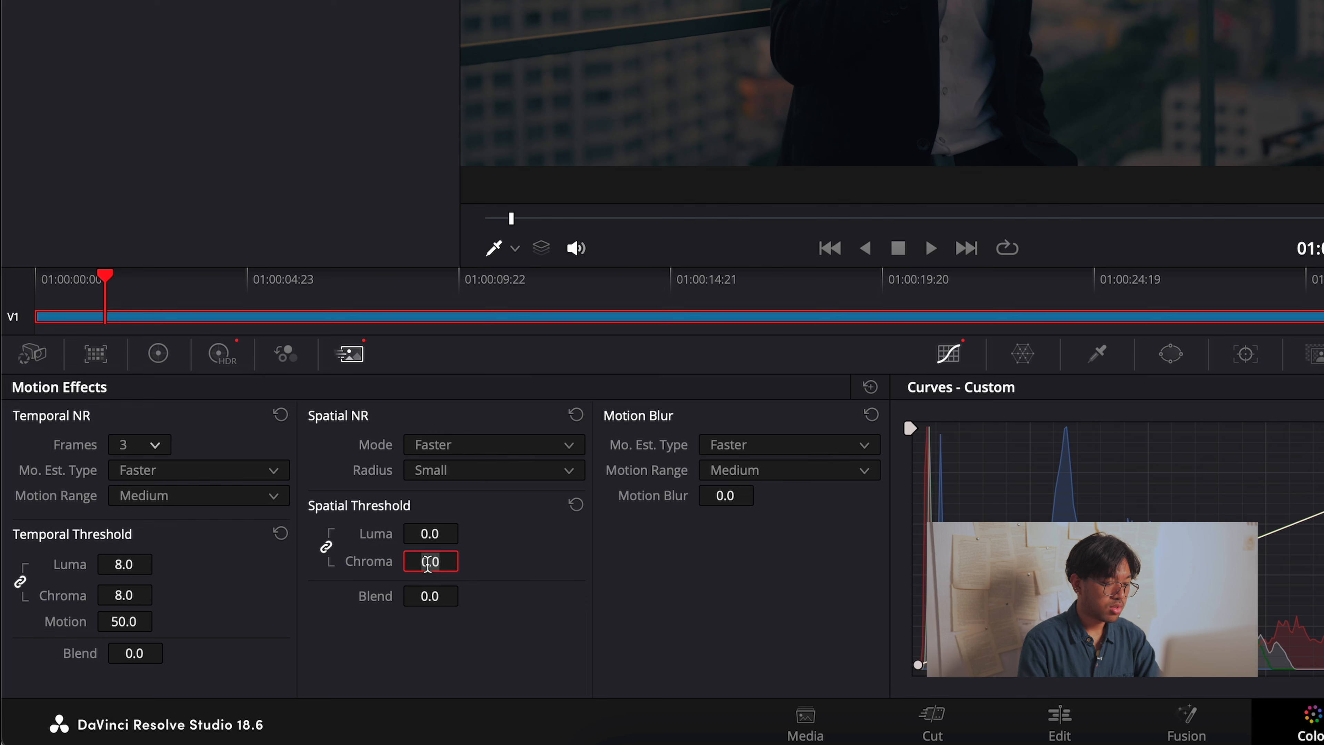
{"action": "type", "text": "5"}
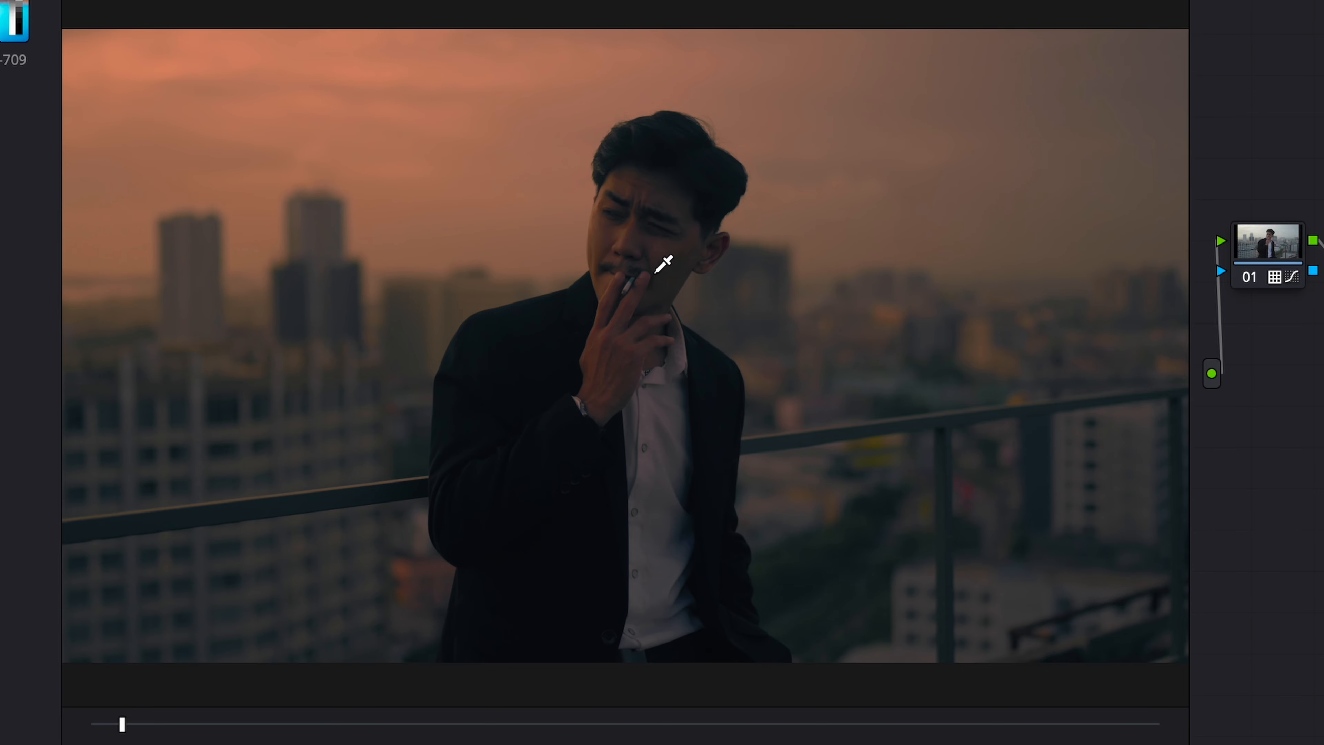
{"action": "scroll", "coordinate": [645, 276], "scroll_direction": "down", "scroll_amount": 4}
{"action": "scroll", "coordinate": [645, 277], "scroll_direction": "up", "scroll_amount": 7}
{"action": "scroll", "coordinate": [653, 267], "scroll_direction": "up", "scroll_amount": 3}
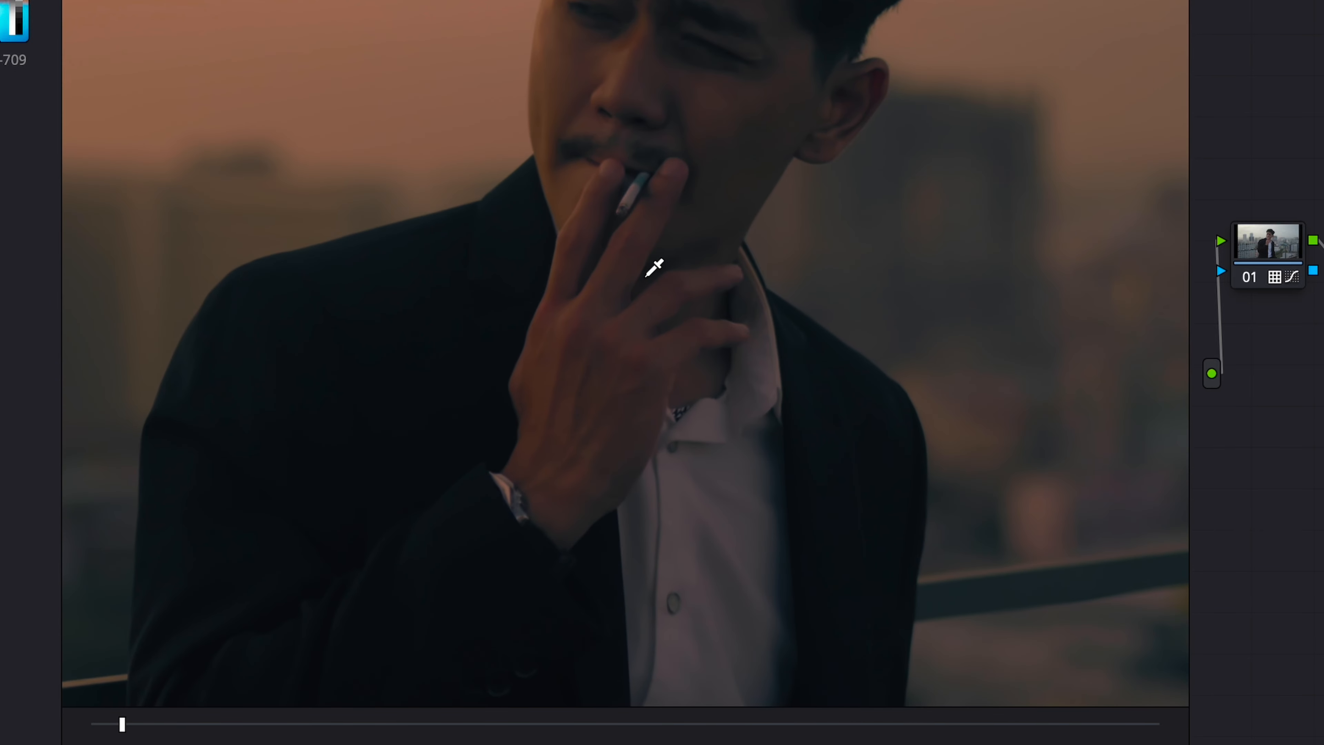
{"action": "scroll", "coordinate": [654, 267], "scroll_direction": "down", "scroll_amount": 1}
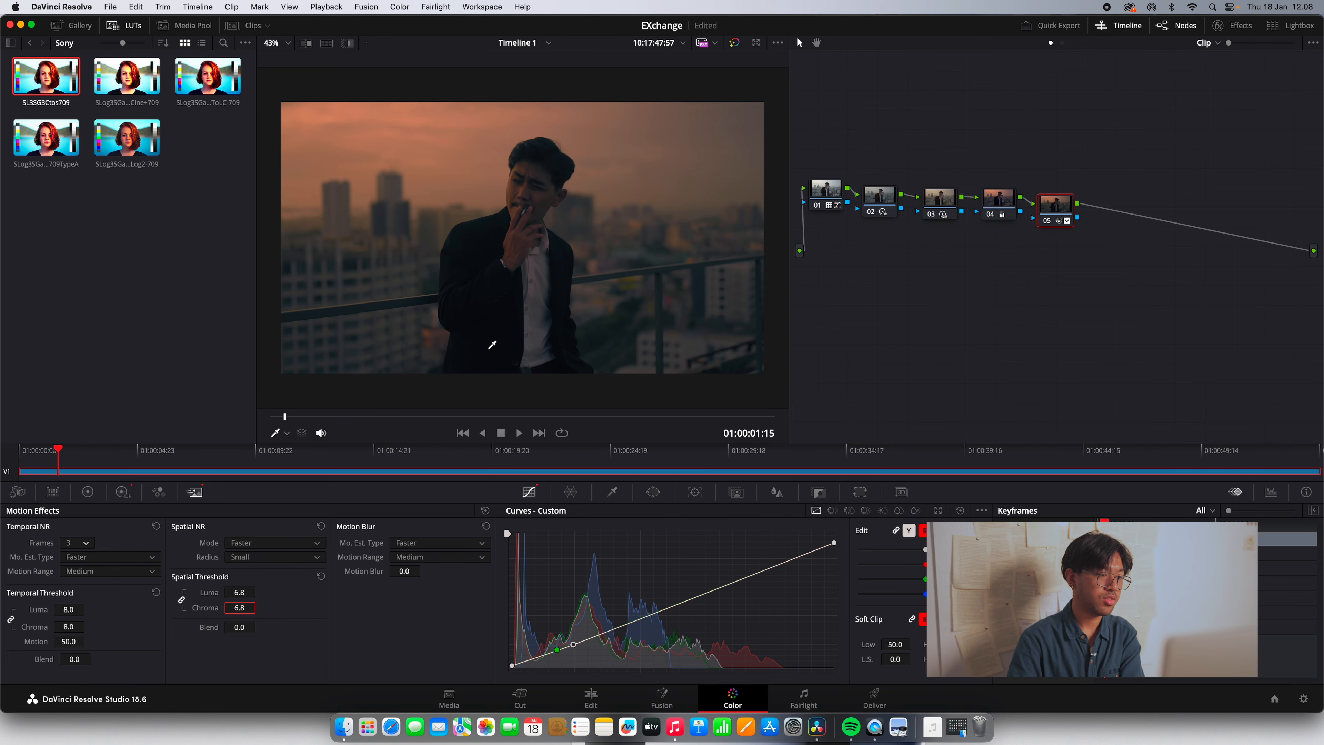
Show the clip thumbnails and apply the first clip's grade to clip 02.
{"action": "left_click", "coordinate": [253, 25]}
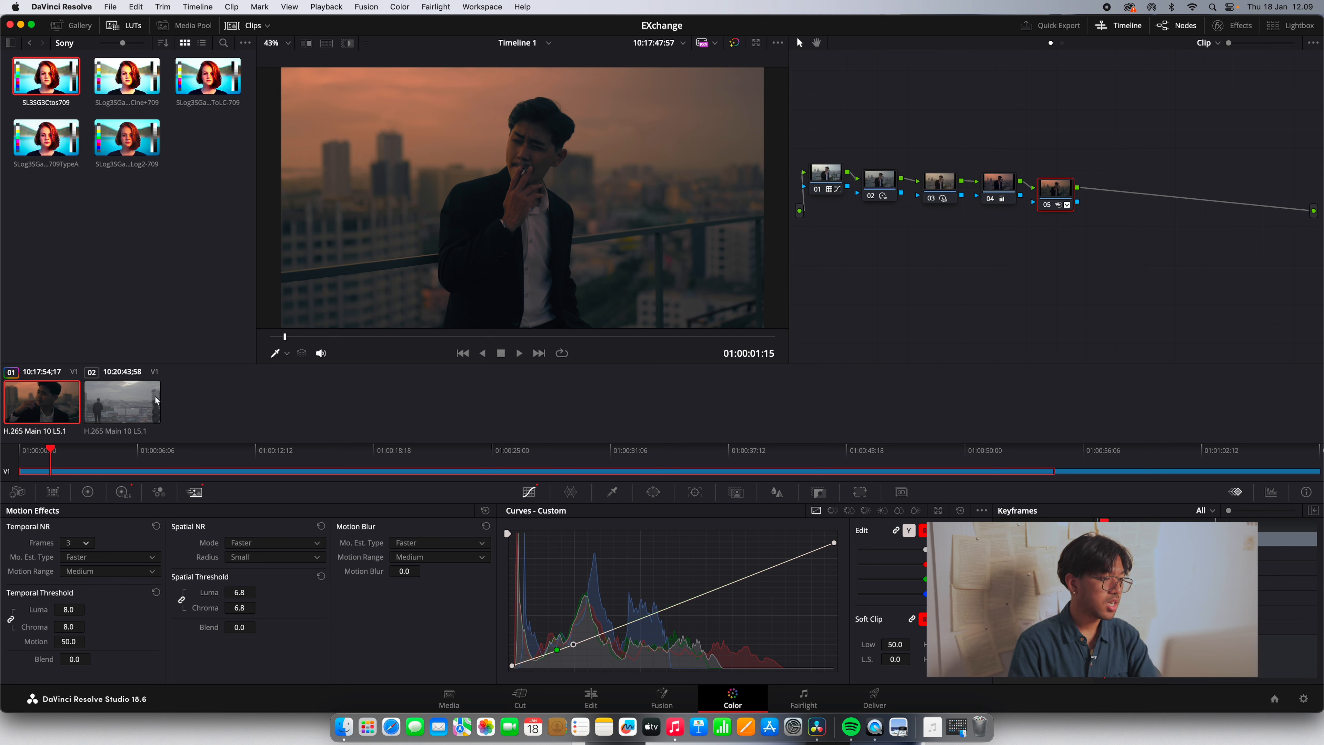
{"action": "left_click", "coordinate": [136, 408]}
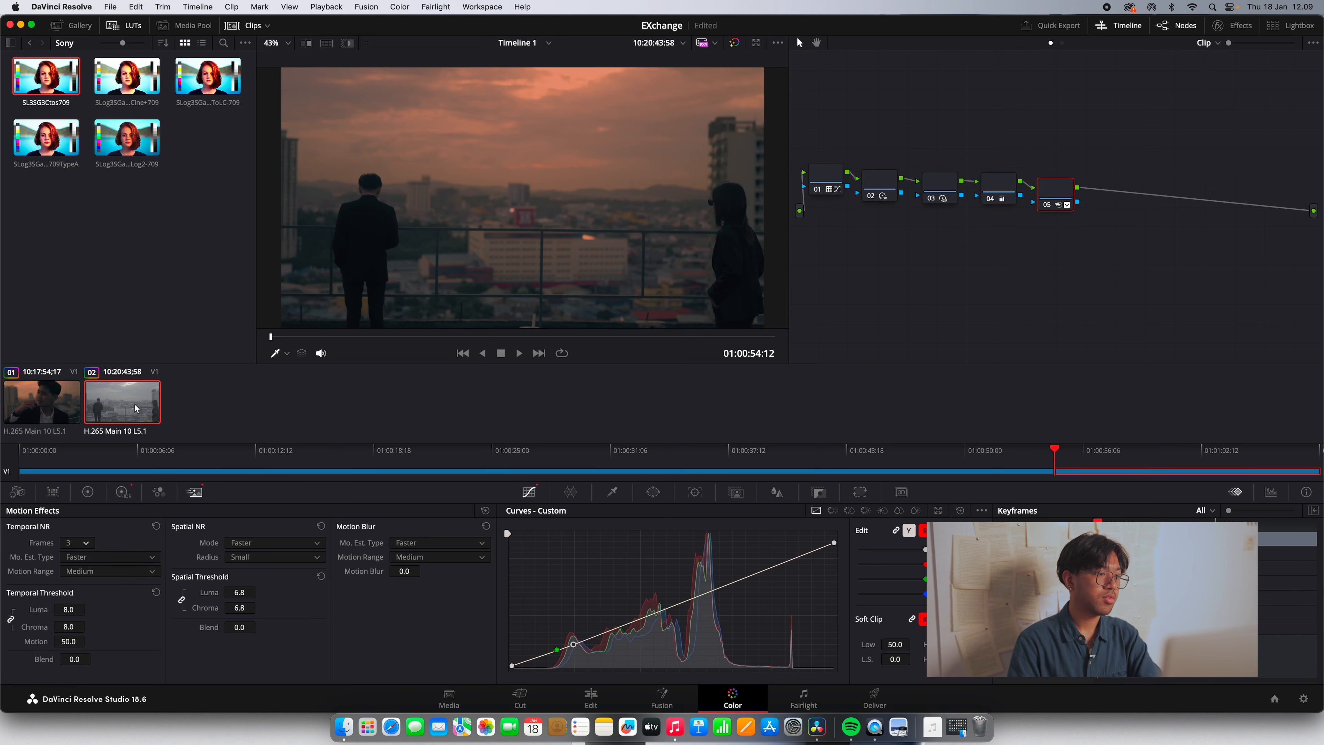